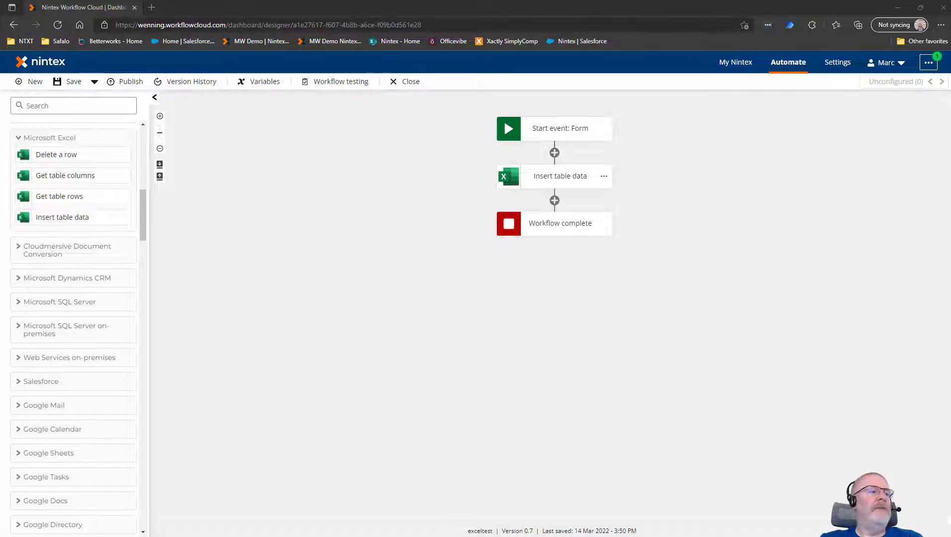
Switch to the NWCFormTest workbook in Excel and inspect the table's column headers and table name.
key(alt+Tab)
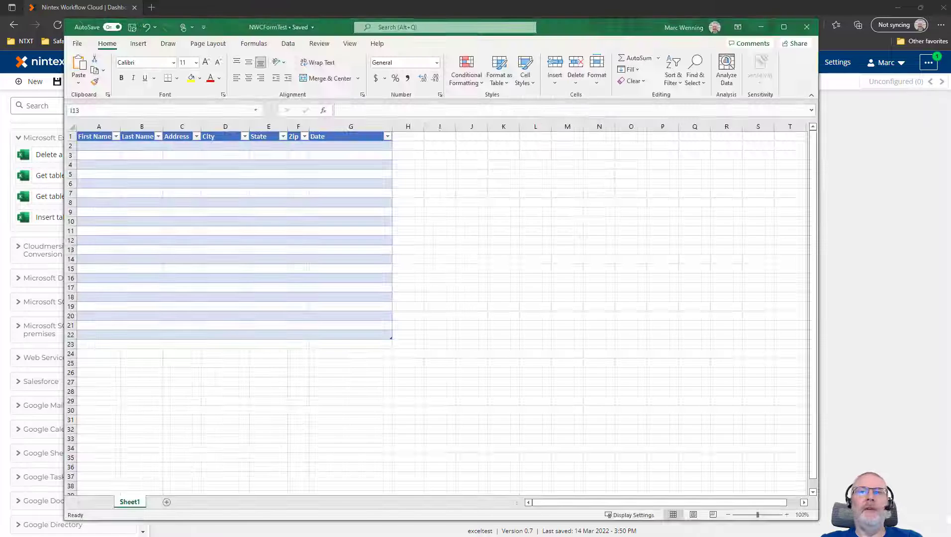
click(783, 26)
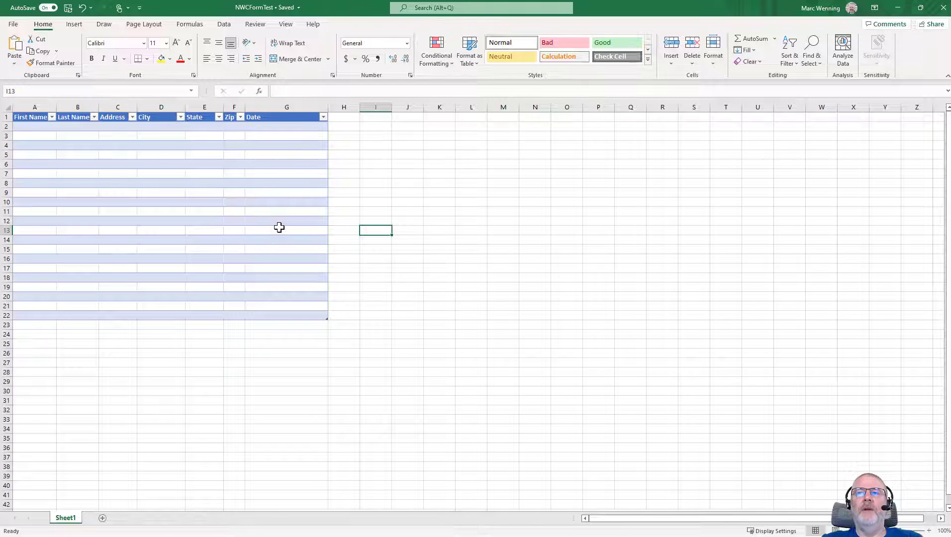
click(127, 144)
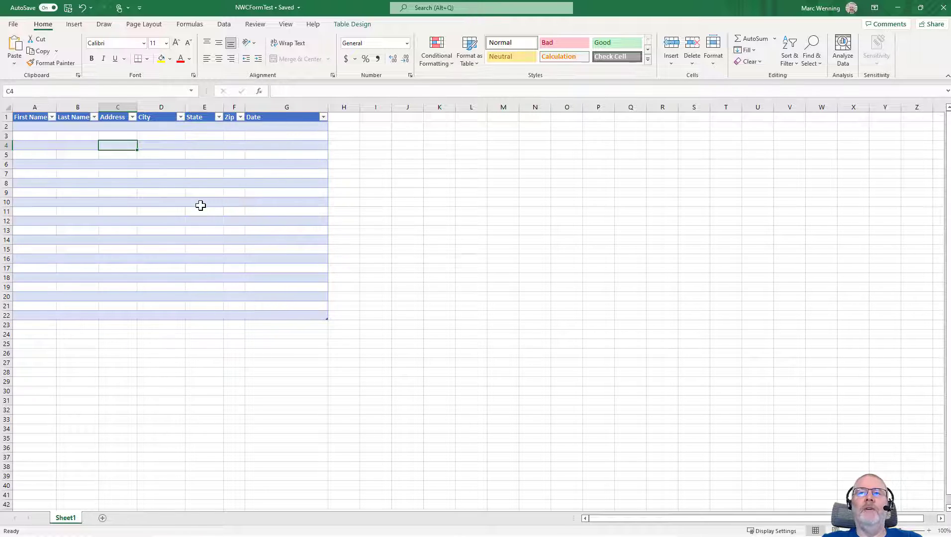
click(355, 24)
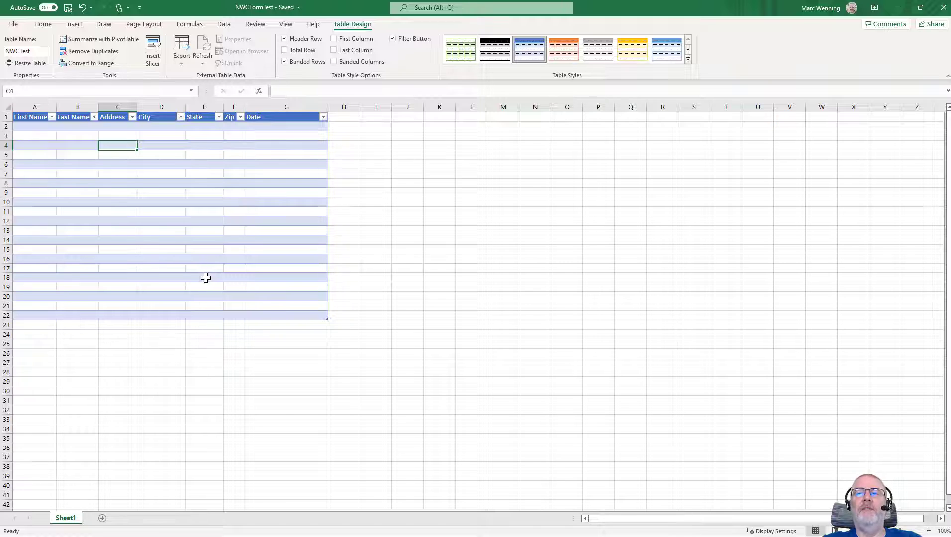
click(29, 51)
click(351, 212)
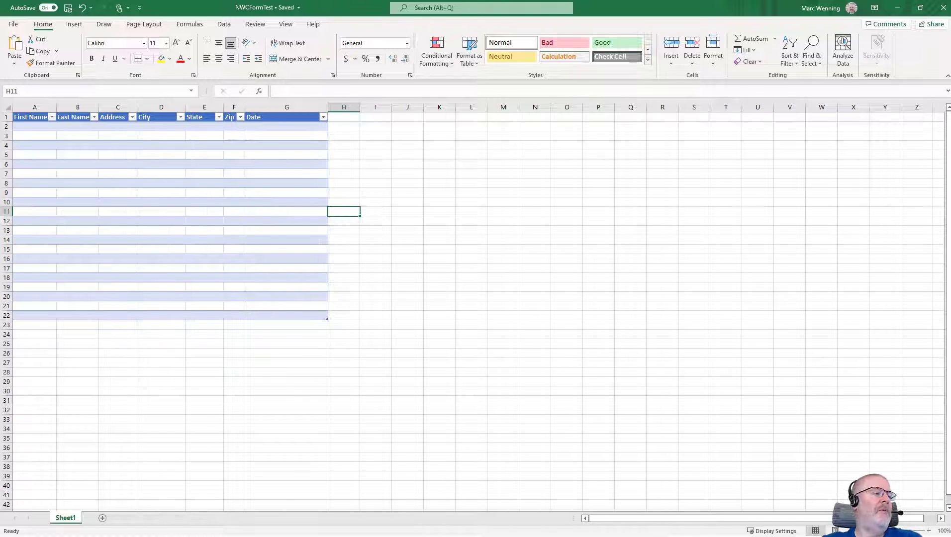
View the NWCFormTest file in the Demos folder in File Explorer and return to Nintex Workflow Cloud.
key(alt+Tab)
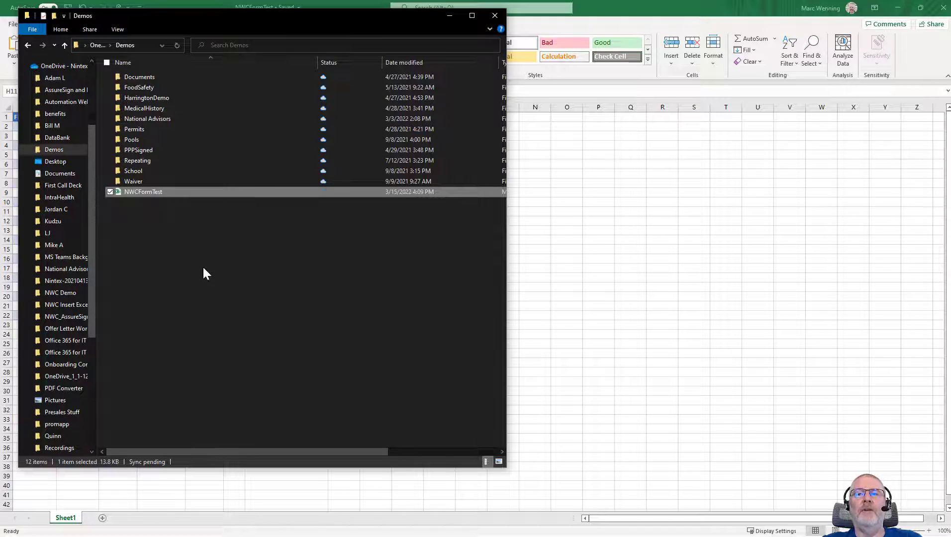
click(495, 16)
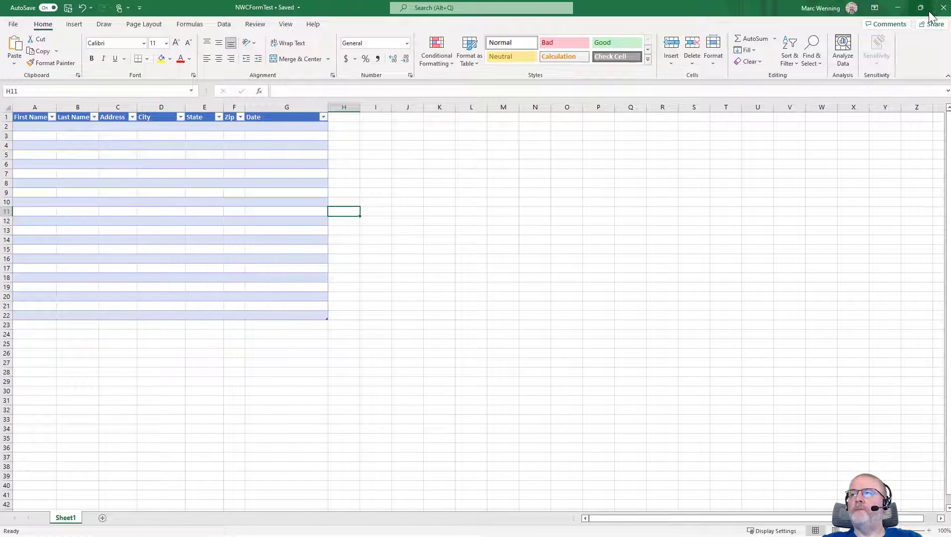
click(897, 9)
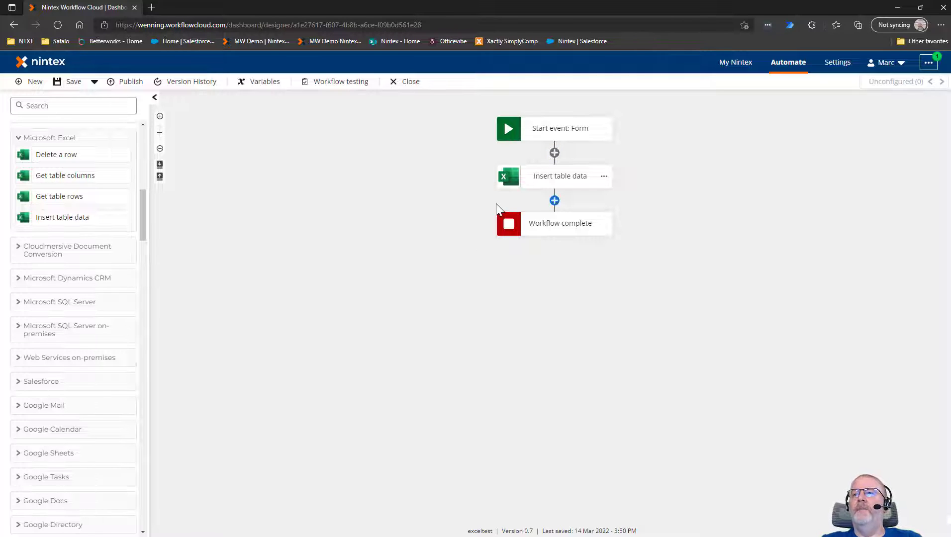
Review the fields of the start event's form in the form designer and leave it without applying changes.
click(528, 130)
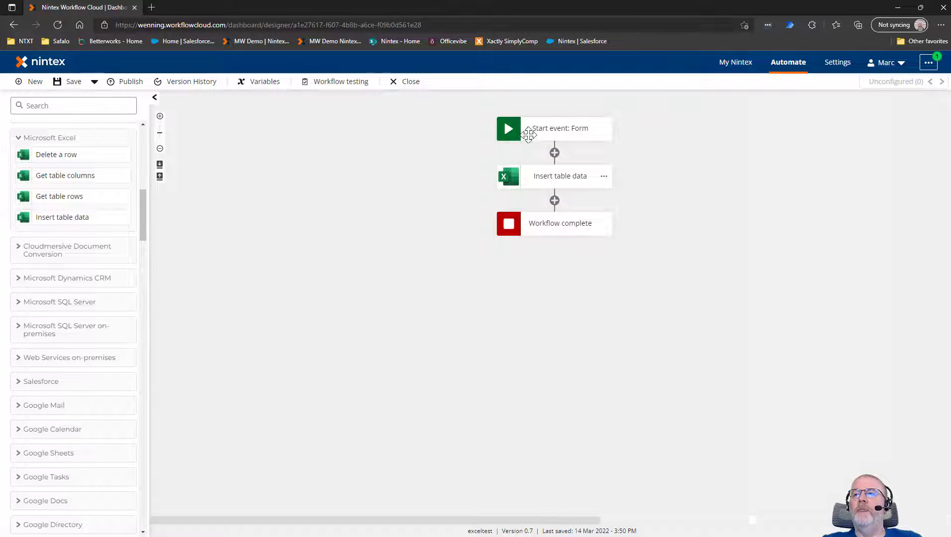
click(795, 202)
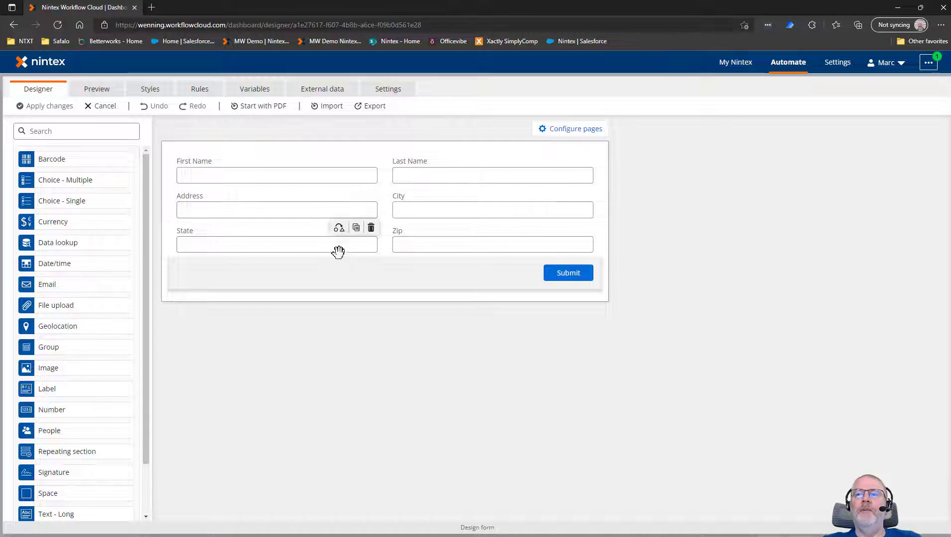
click(111, 112)
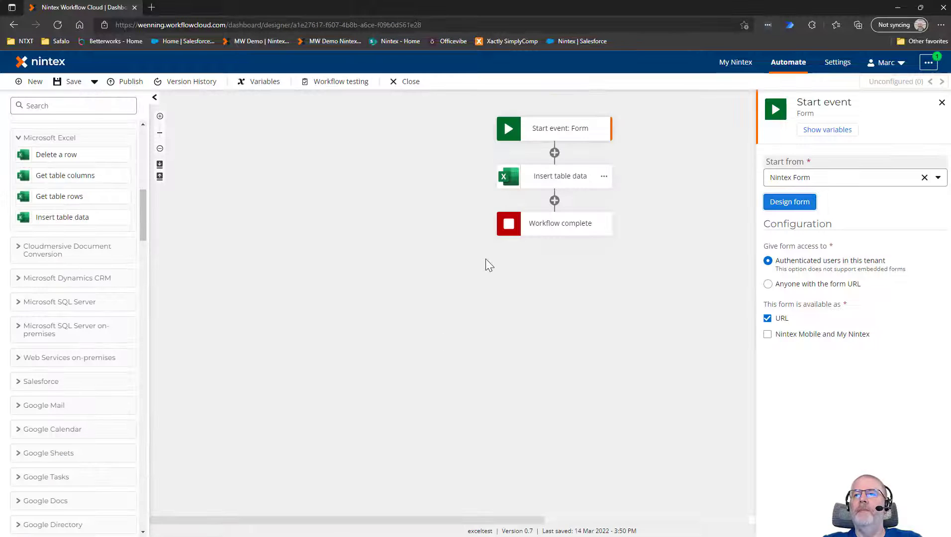
Open the Insert table data action's configuration and look through the workbooks available for its connection.
click(531, 184)
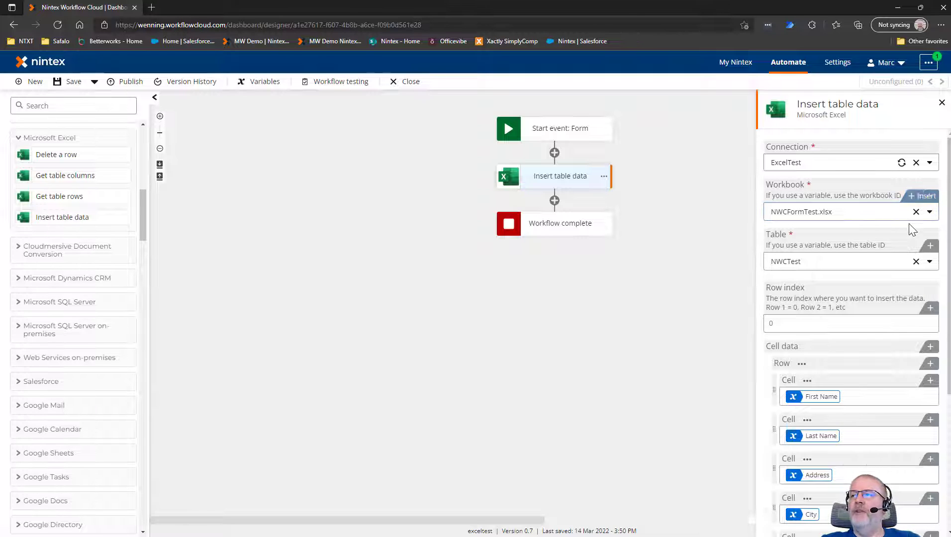
click(928, 212)
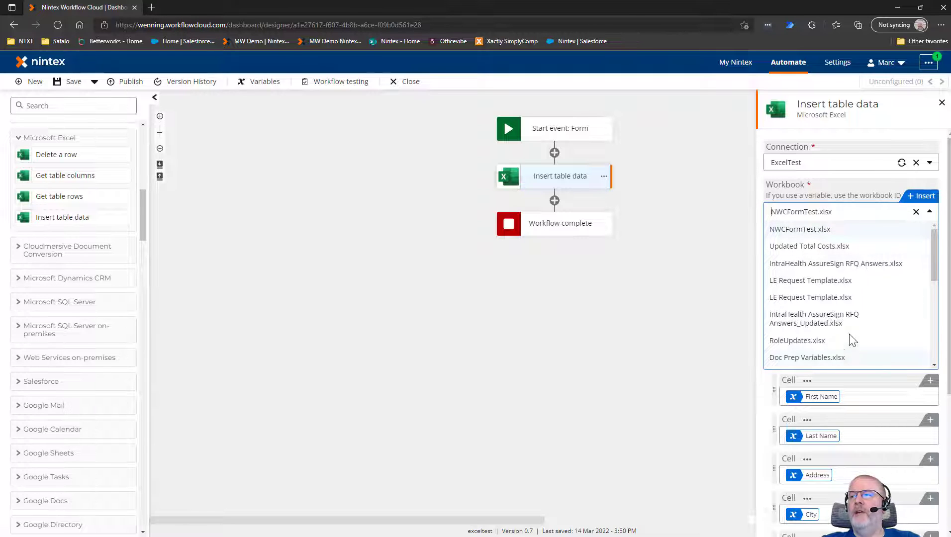
scroll(847, 272, down, 8)
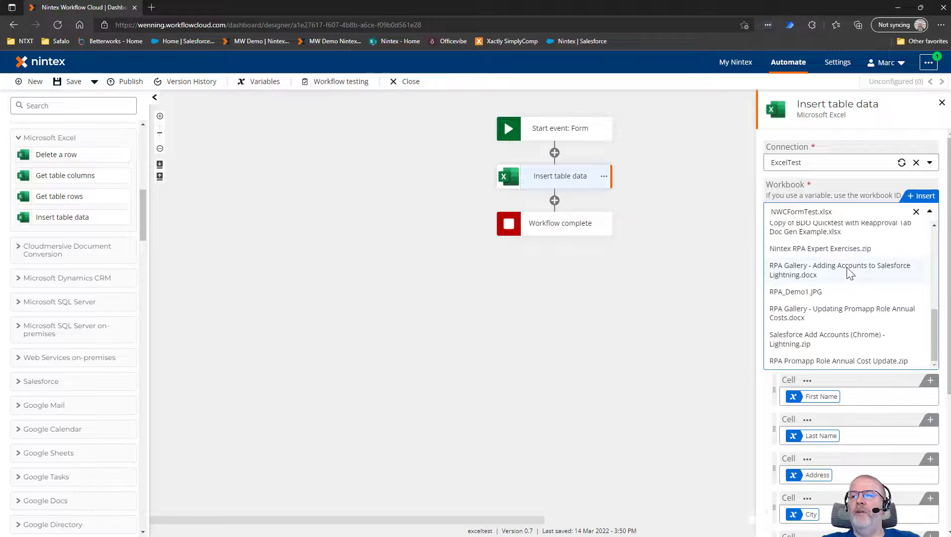
scroll(849, 273, up, 8)
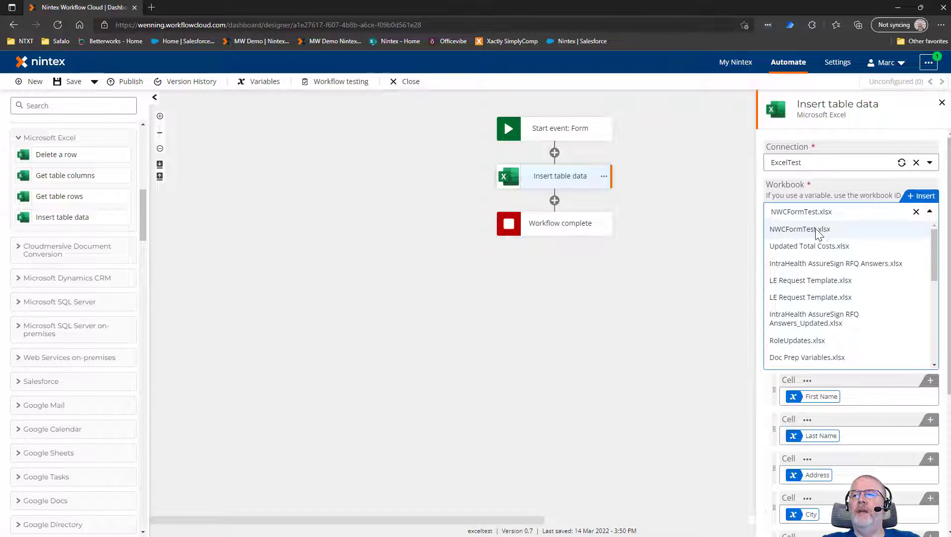
click(896, 131)
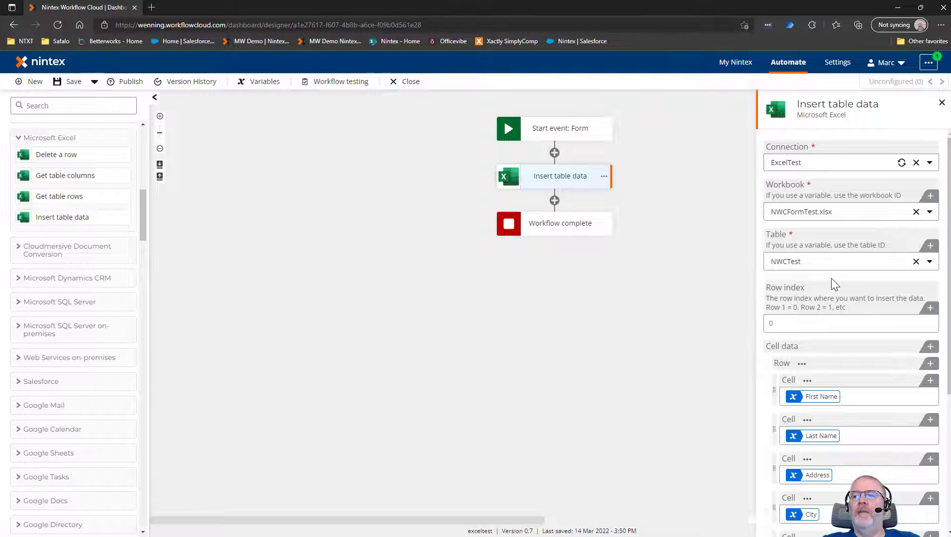
Examine the row index and the cell data mappings of the Insert table data action.
scroll(827, 277, down, 3)
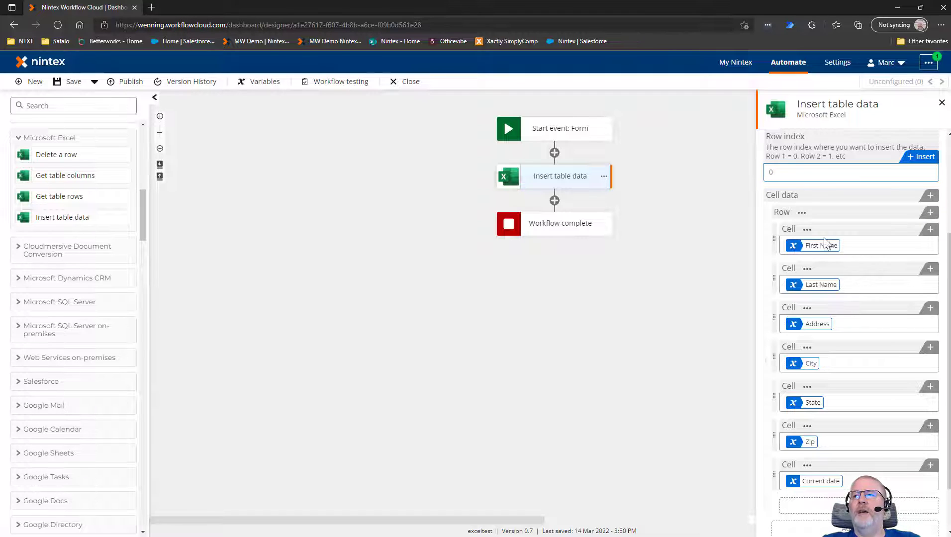
click(771, 170)
text(0)
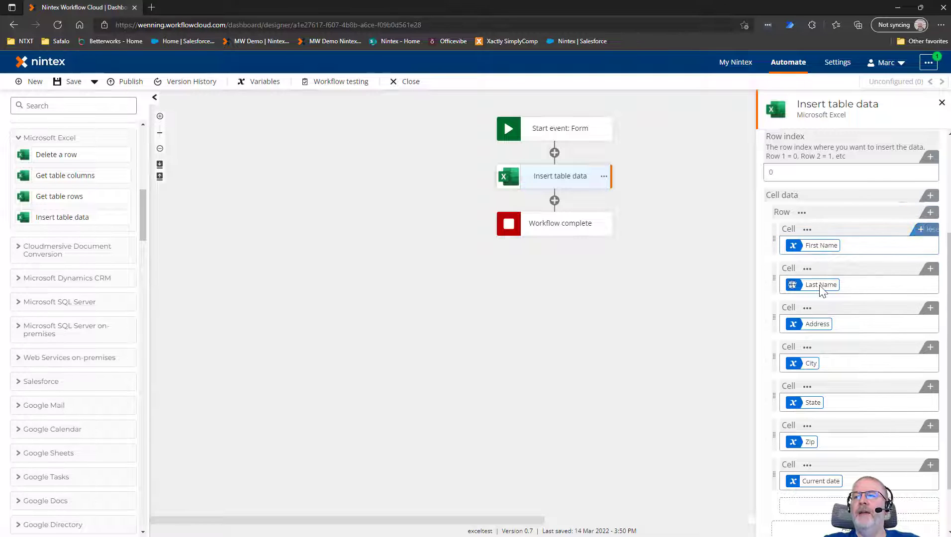
scroll(819, 291, up, 2)
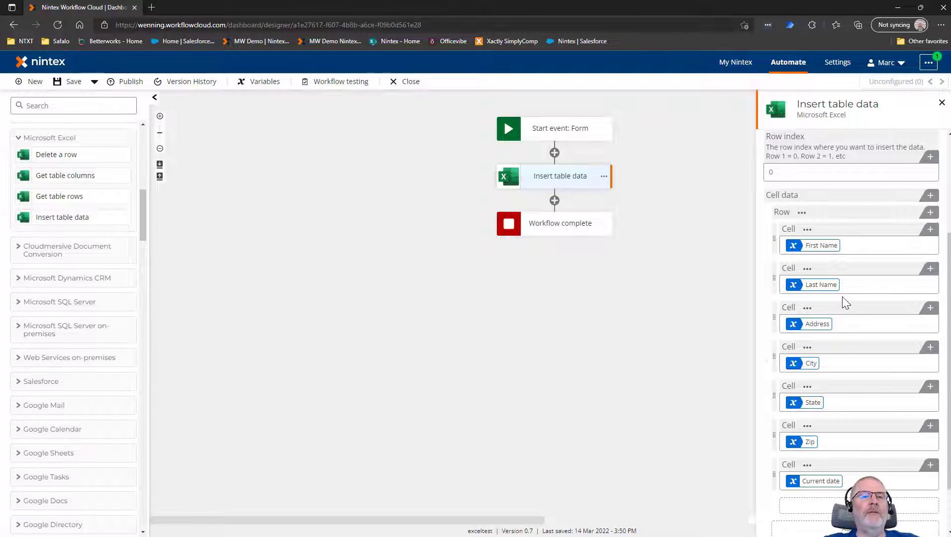
click(842, 253)
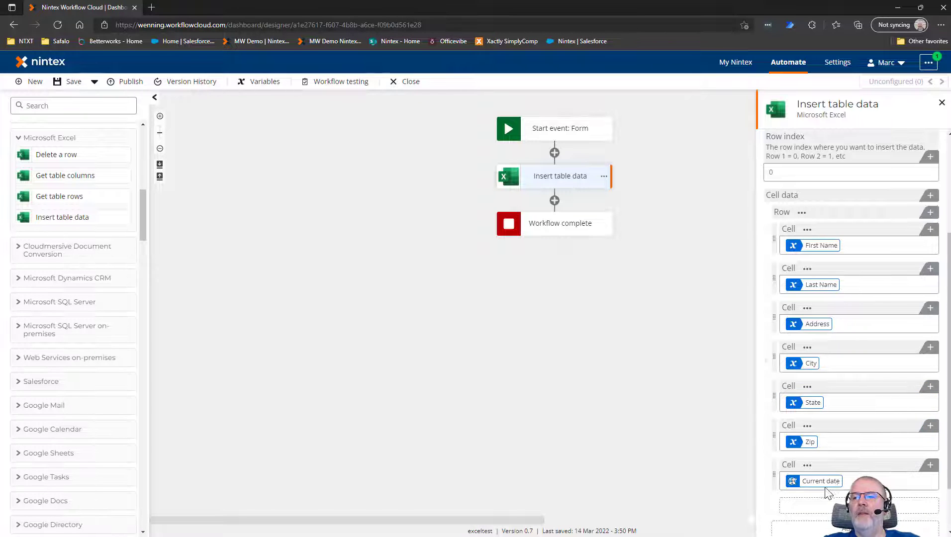
View the start event's form variables available for the First Name cell and close the variable picker without inserting any.
click(926, 230)
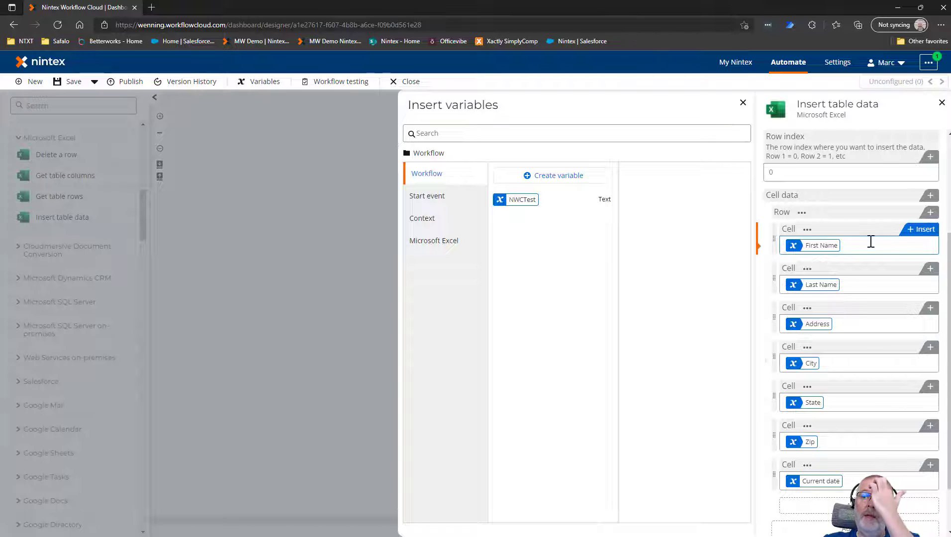
click(435, 202)
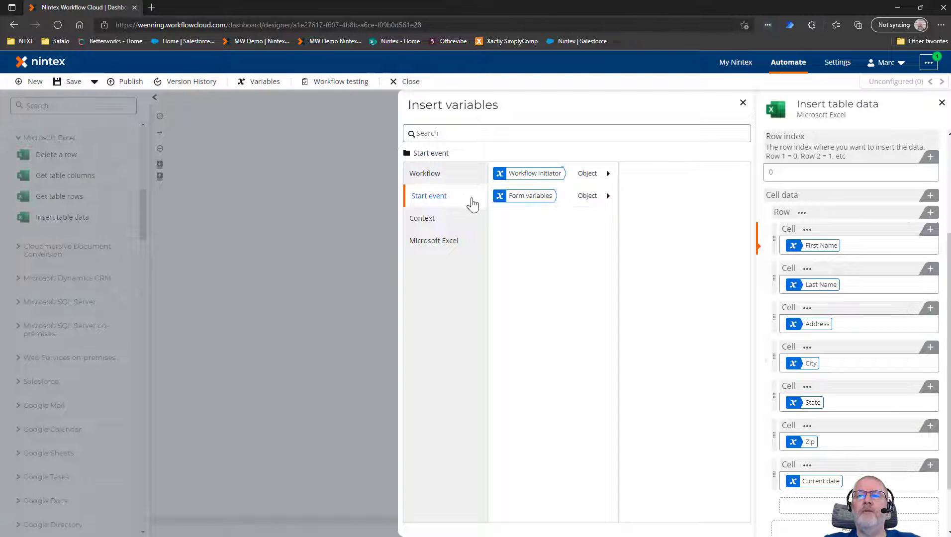
click(612, 199)
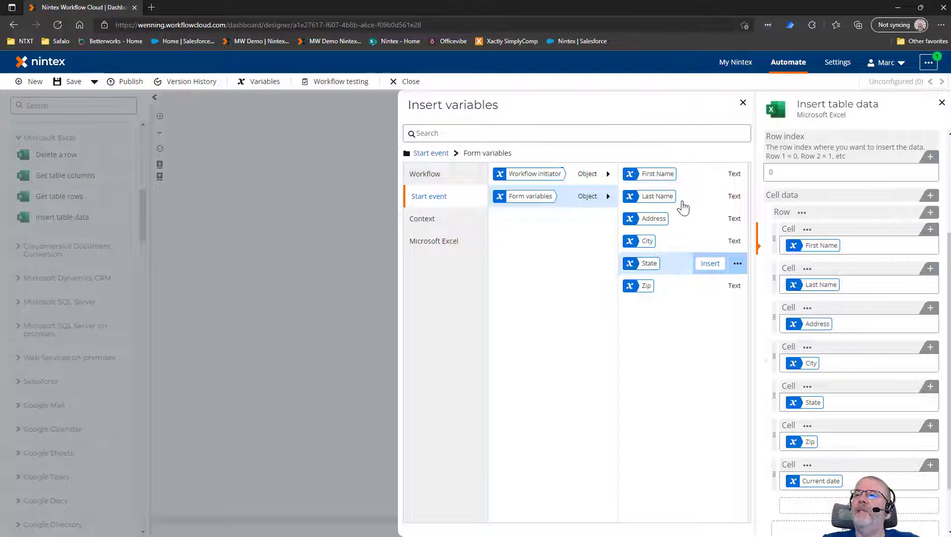
click(743, 102)
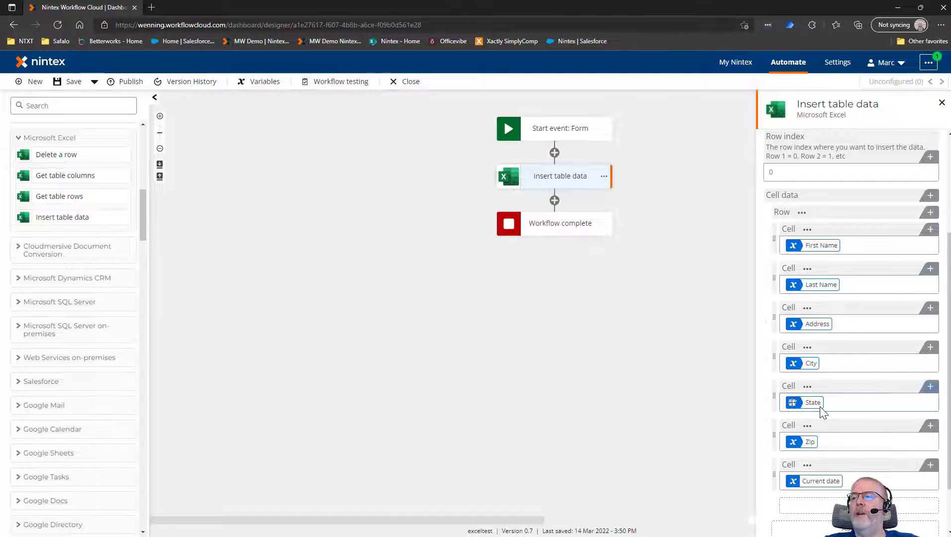
View the context variables available for the date cell, check the action's output setting, and close the configuration.
click(924, 468)
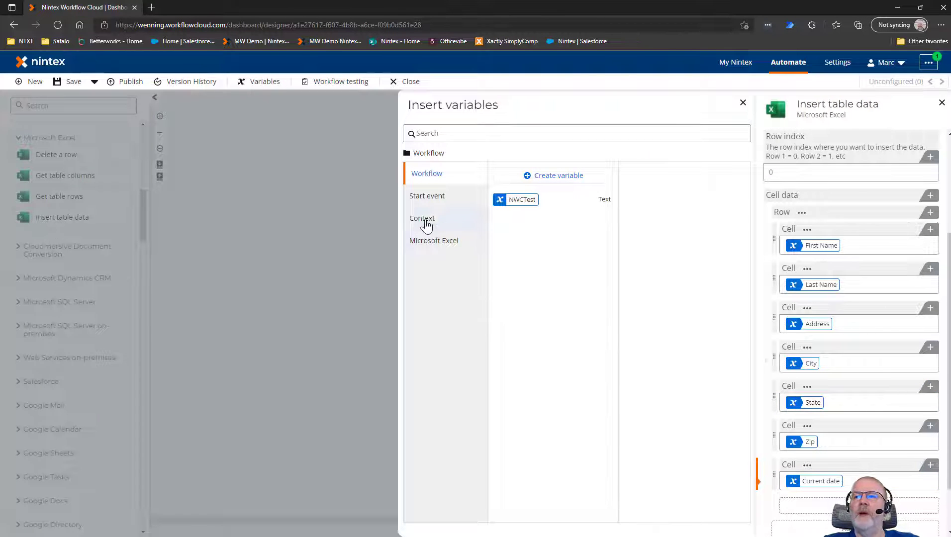
click(431, 224)
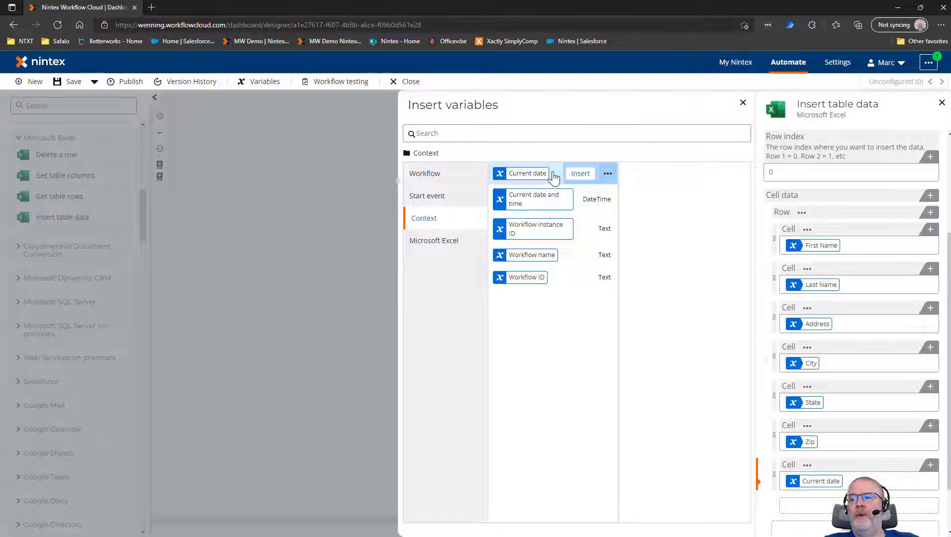
click(743, 103)
scroll(860, 299, down, 2)
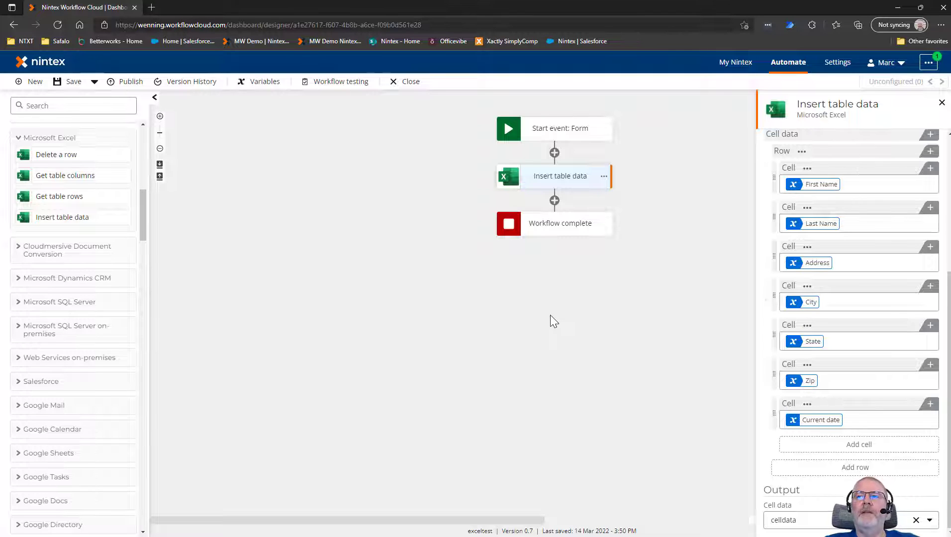
click(582, 296)
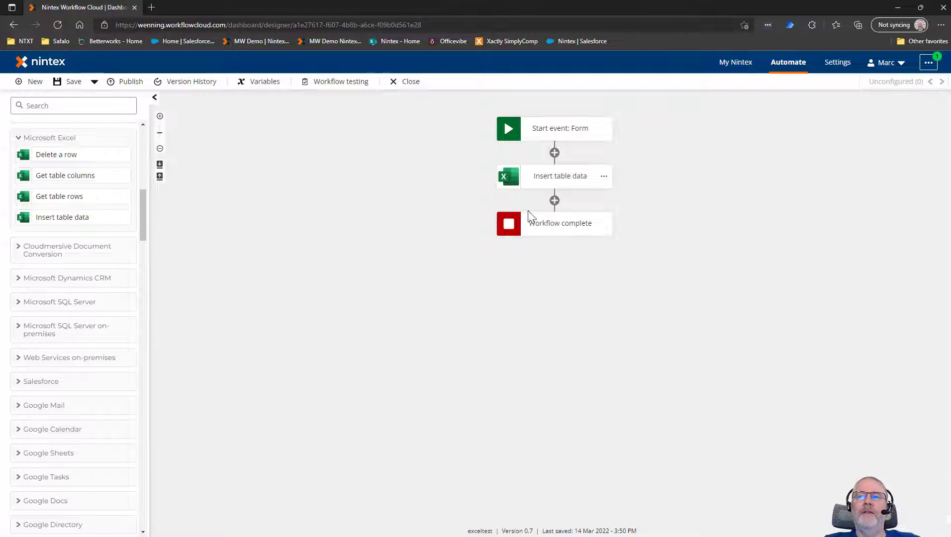
Start a new workflow test and fill in the form with the person's name, street address, city, state and zip.
click(337, 86)
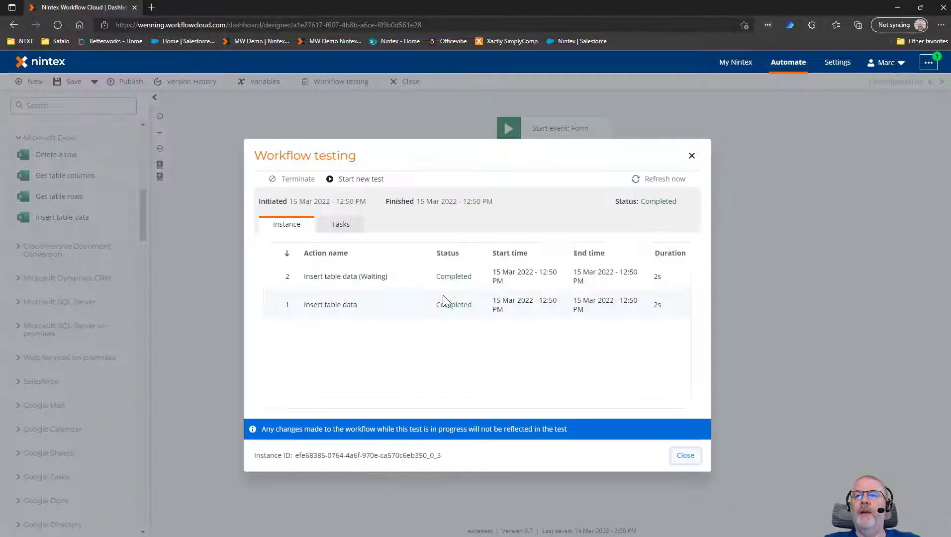
click(360, 179)
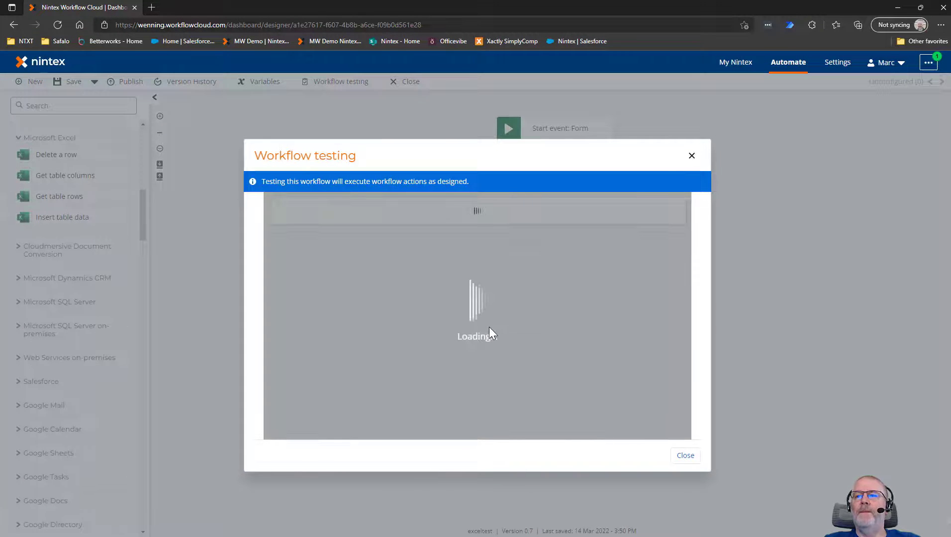
click(395, 279)
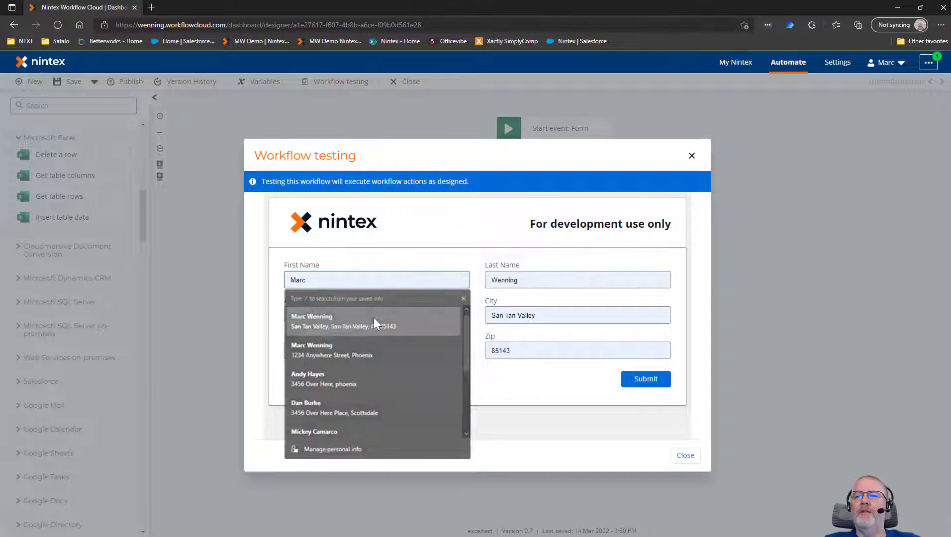
click(373, 315)
click(374, 315)
key(ctrl+a)
text(12)
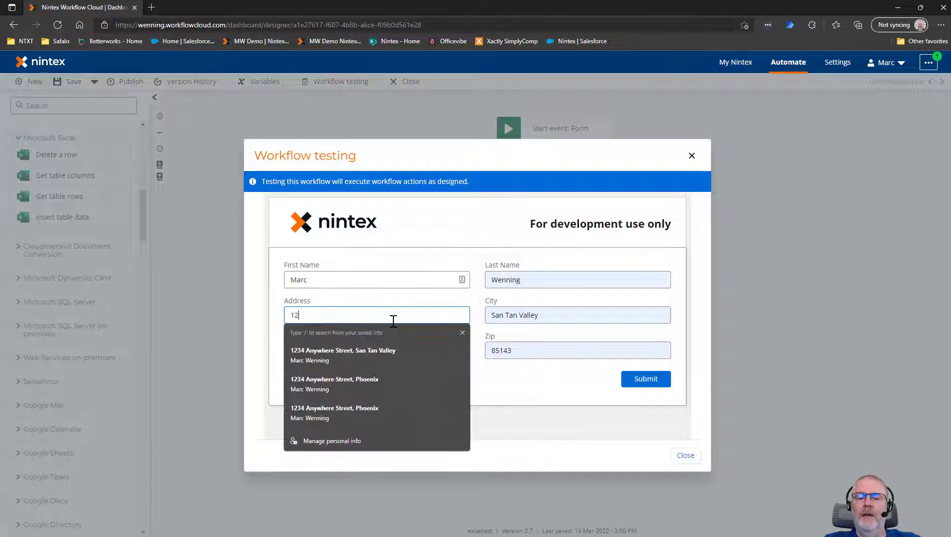
text(34 Anywhere Street)
click(403, 357)
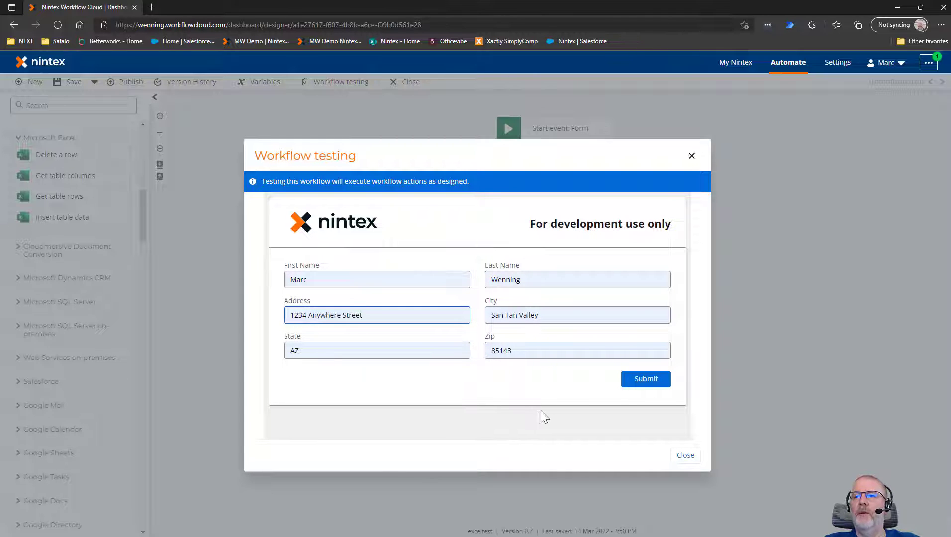
Submit the test form and check the workflow run's status.
click(640, 381)
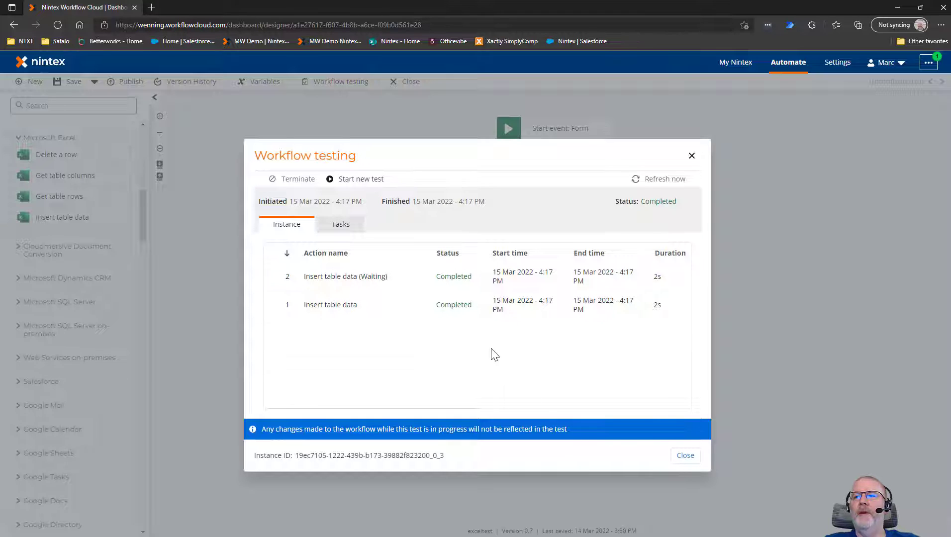
drag(677, 201, 603, 200)
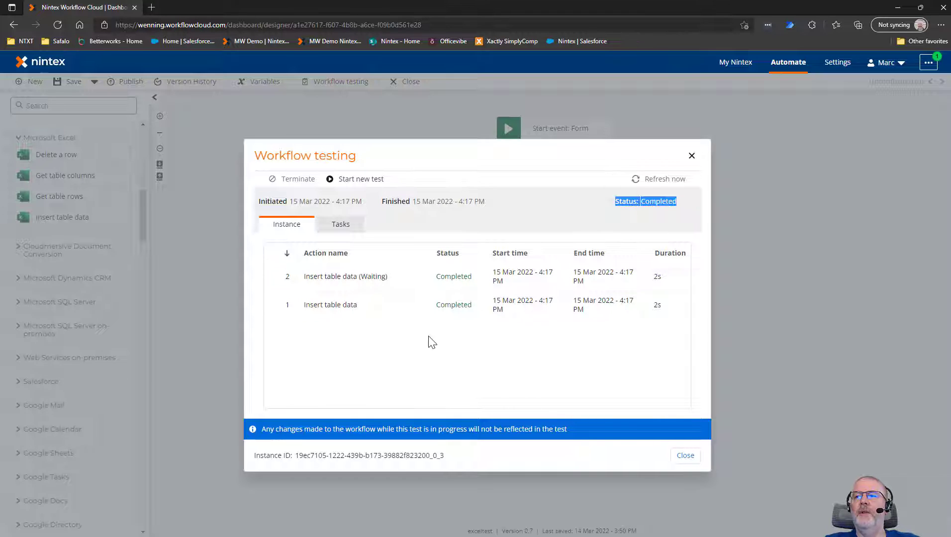
Switch to Excel, close and reopen the NWCFormTest workbook from the Demos folder, check the table for the submitted entry, and close it again.
key(alt+Tab)
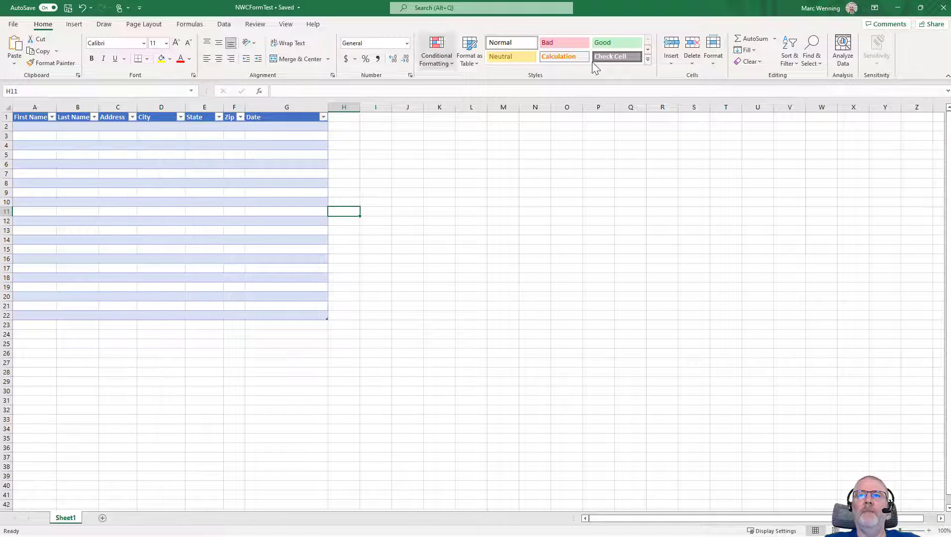
click(943, 7)
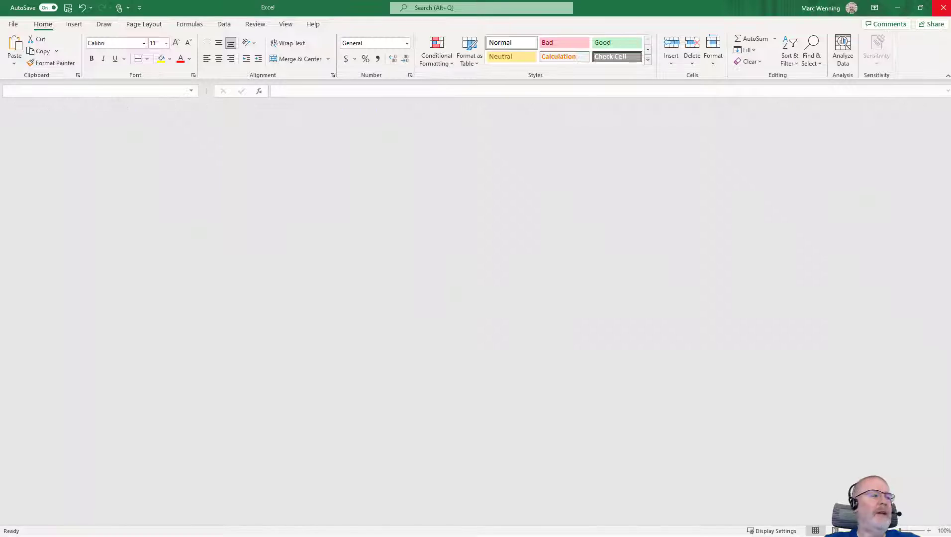
key(alt+Tab)
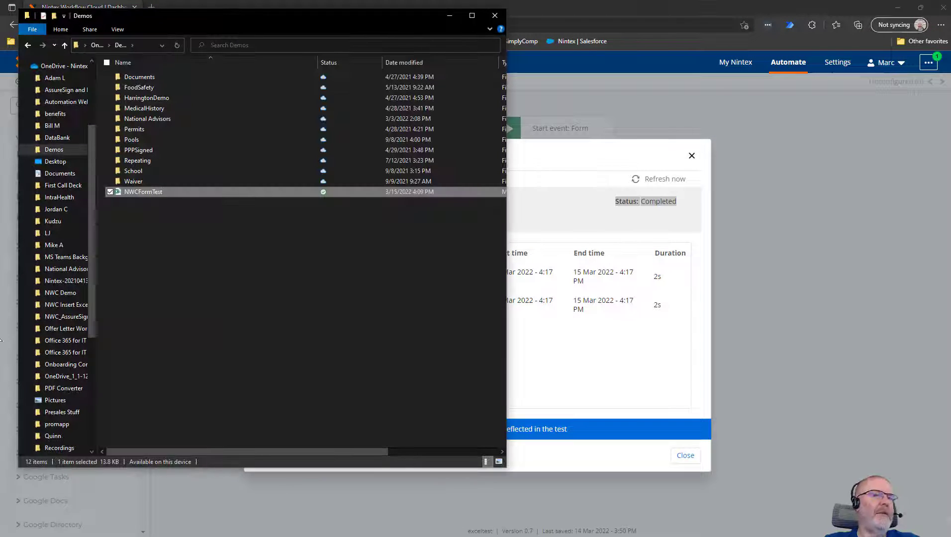
double_click(150, 193)
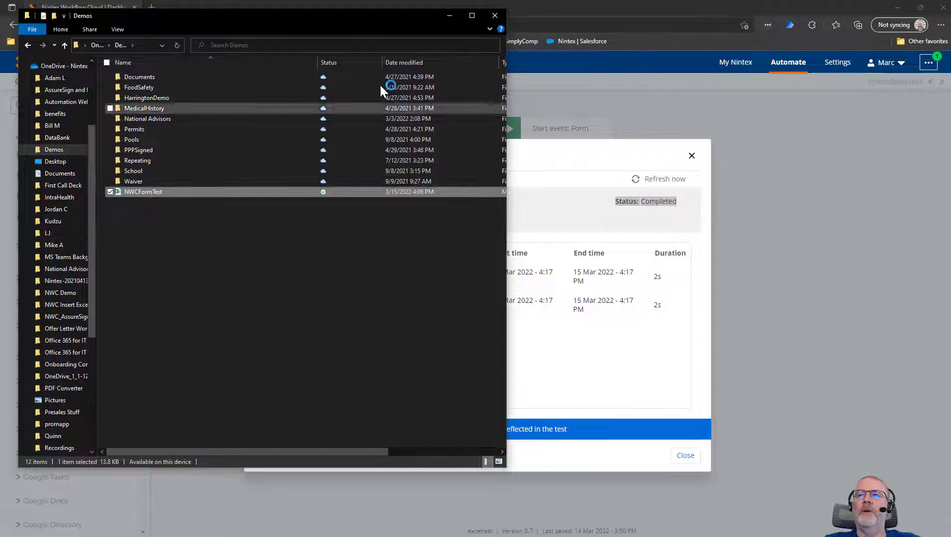
click(449, 15)
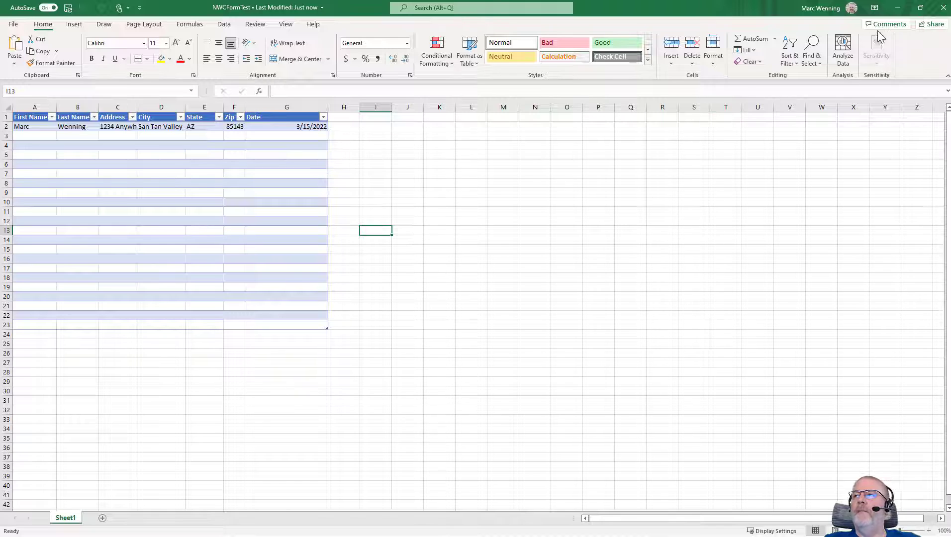
click(943, 8)
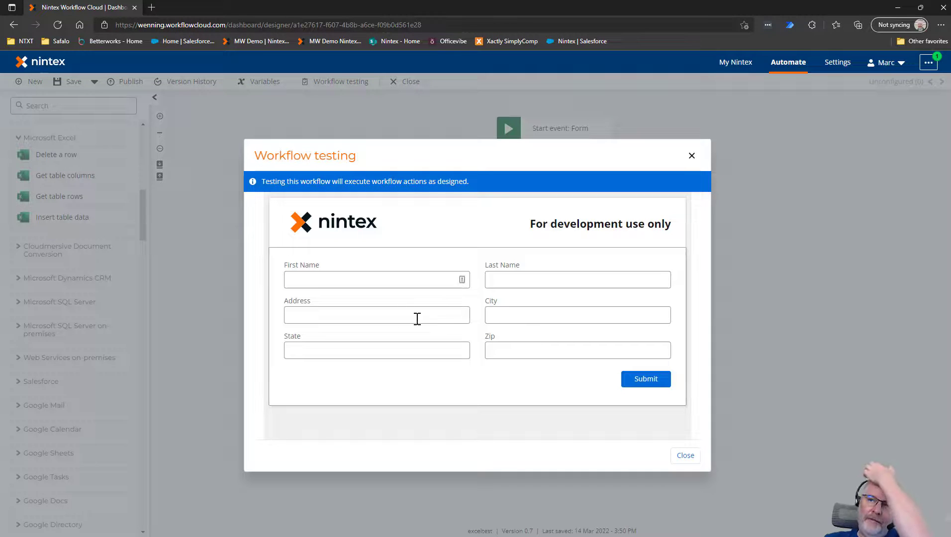
Fill in the new test form with a different saved contact's name and address details, and submit it.
click(405, 280)
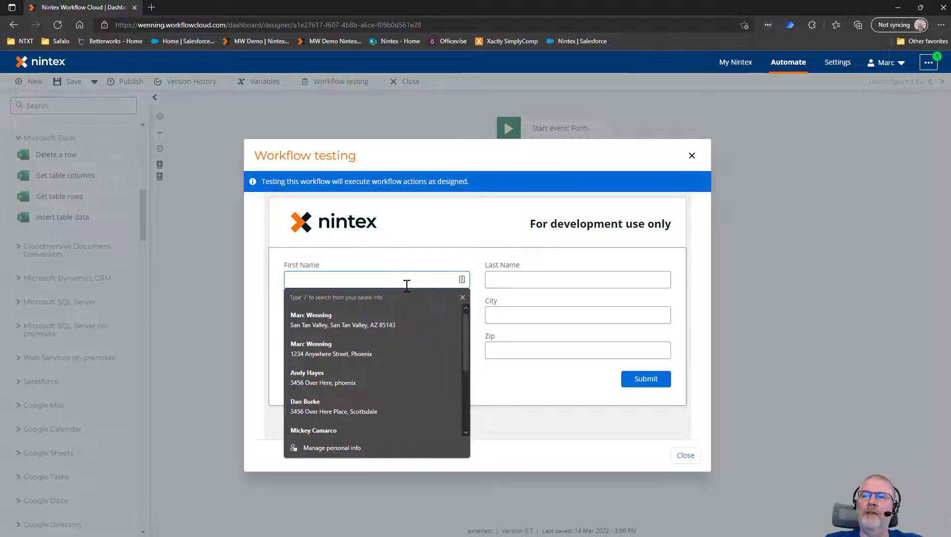
click(350, 398)
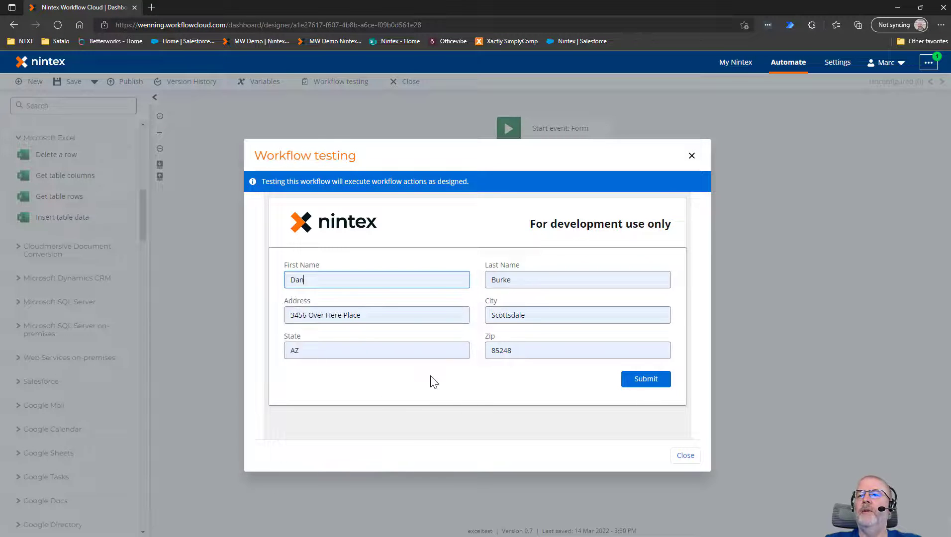
click(640, 383)
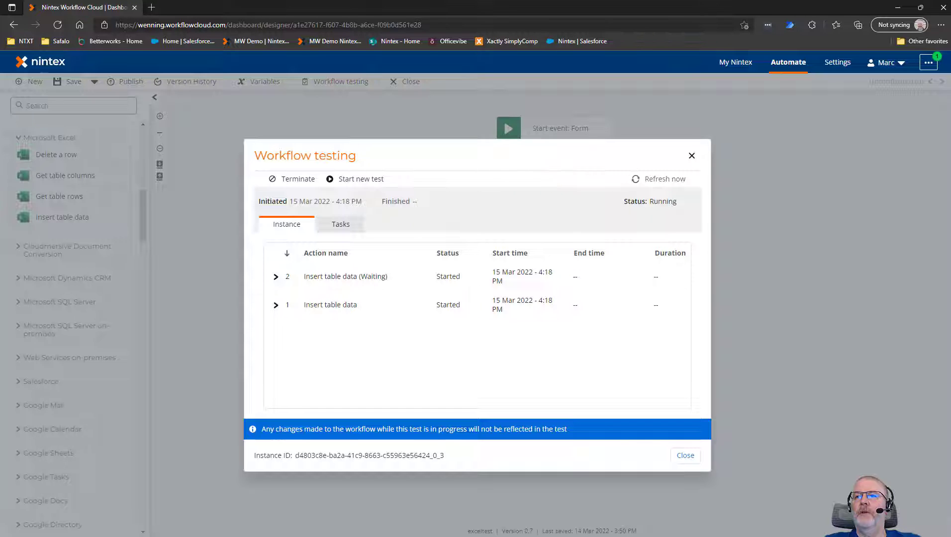
Switch to the Demos folder, reopen the NWCFormTest workbook to check the second submission, and minimize the folder window.
key(alt+Tab)
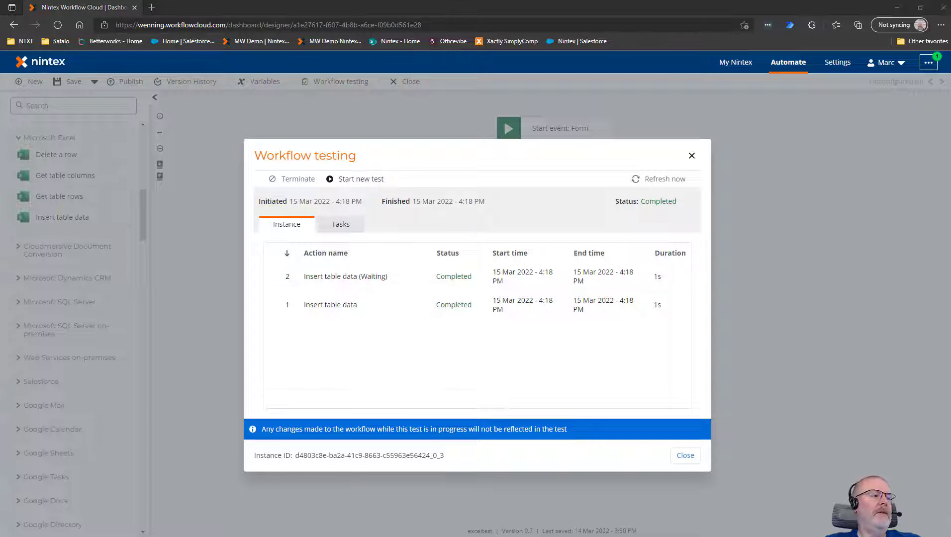
double_click(145, 191)
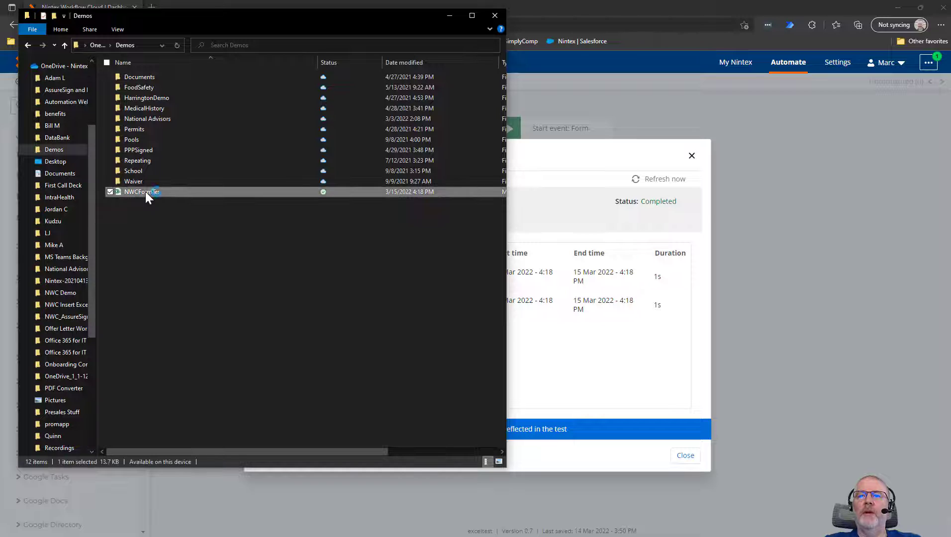
click(449, 15)
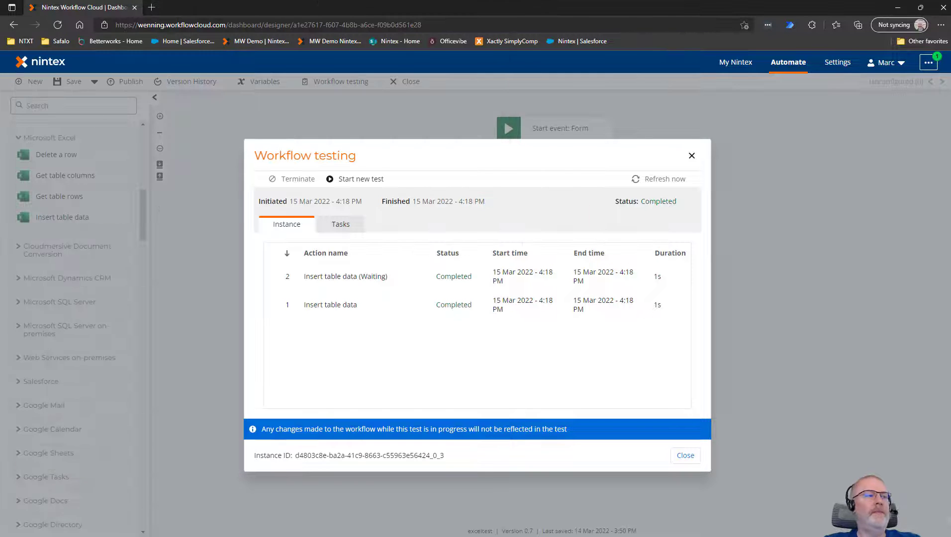